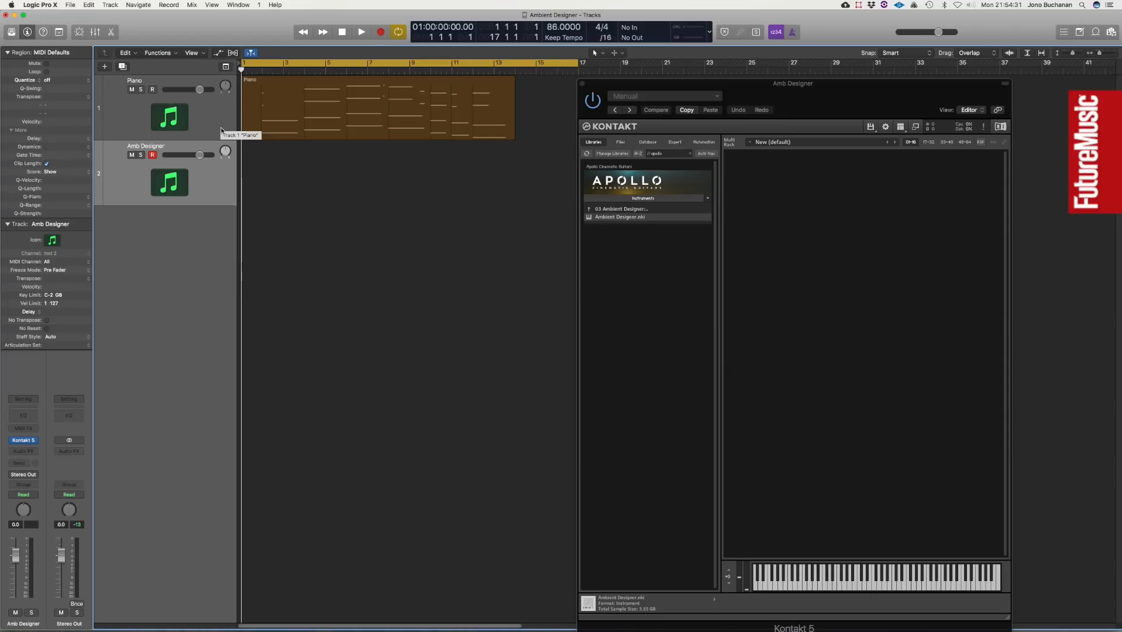
Play back the existing Piano part and return the playhead to the start of the project.
key("space")
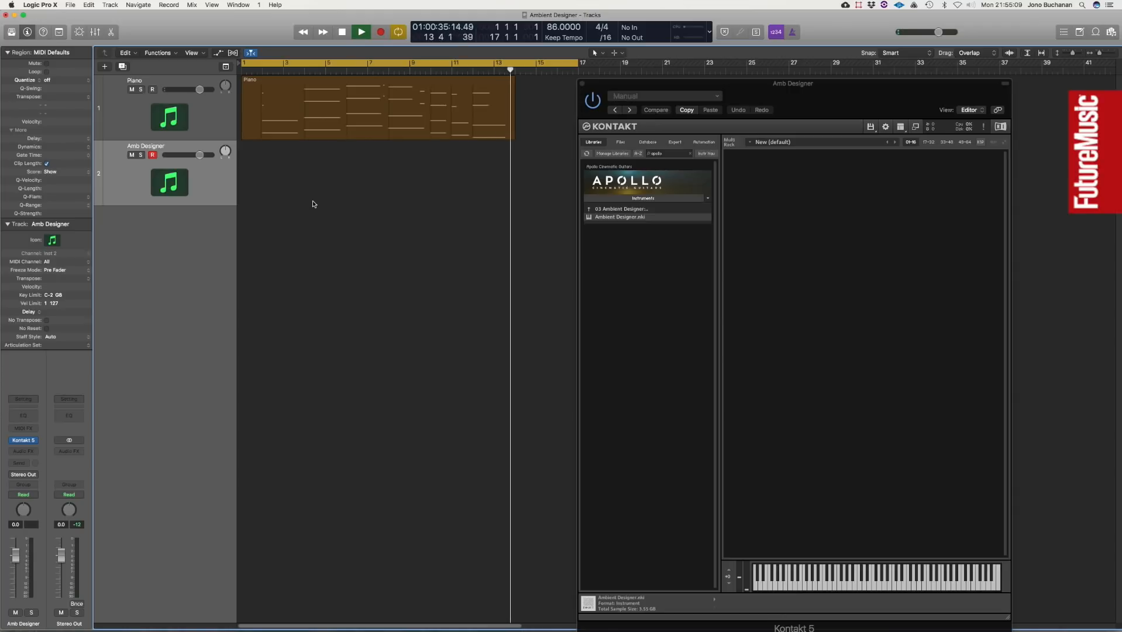
key("space")
key("Return")
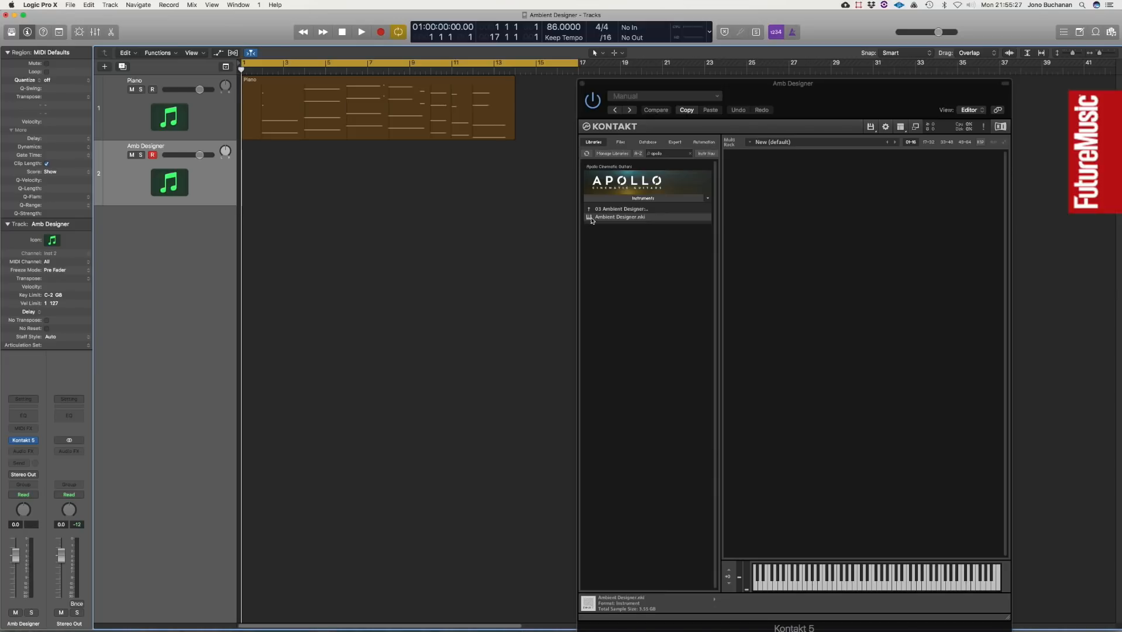
Load the Ambient Designer instrument from the Apollo library into Kontakt and switch on its Latch control.
left_click_drag(607, 218, 836, 223)
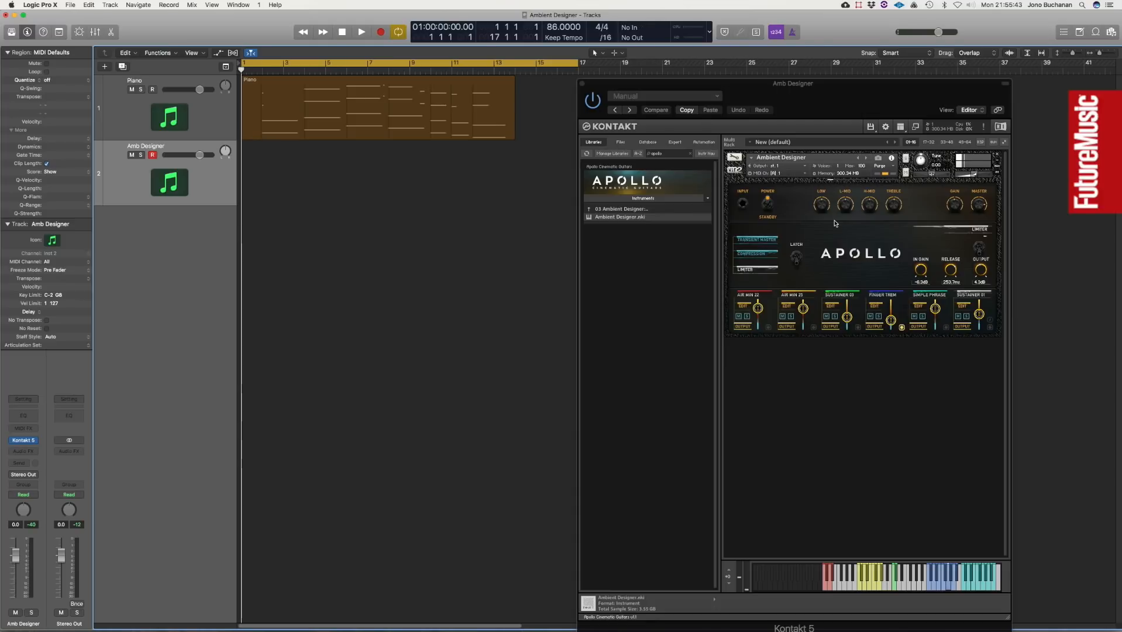
left_click(891, 319)
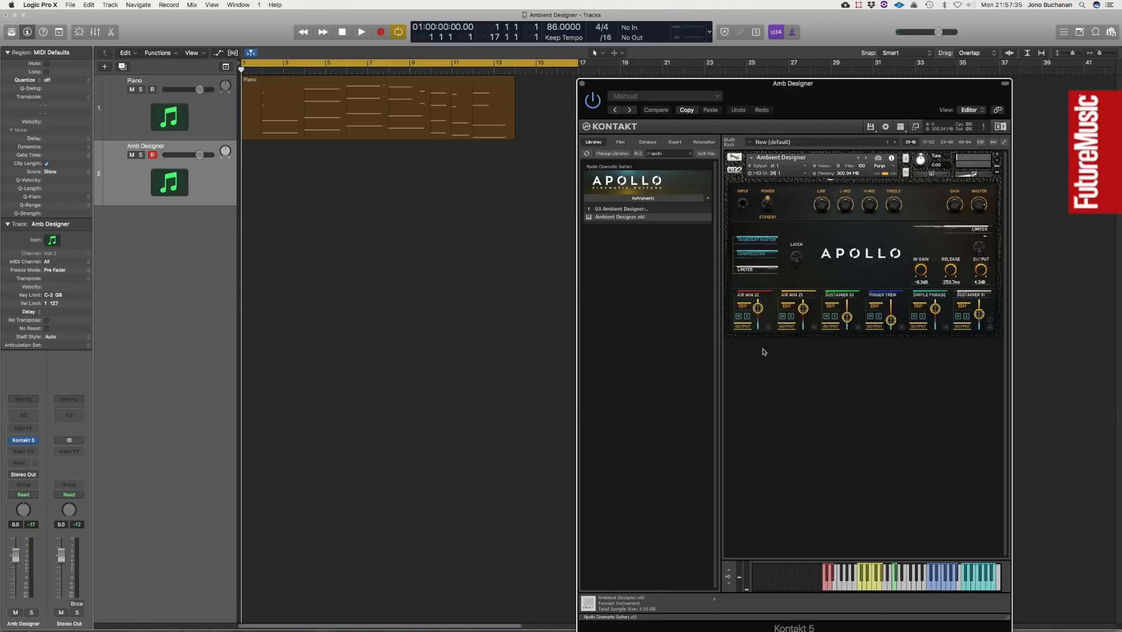
left_click(796, 252)
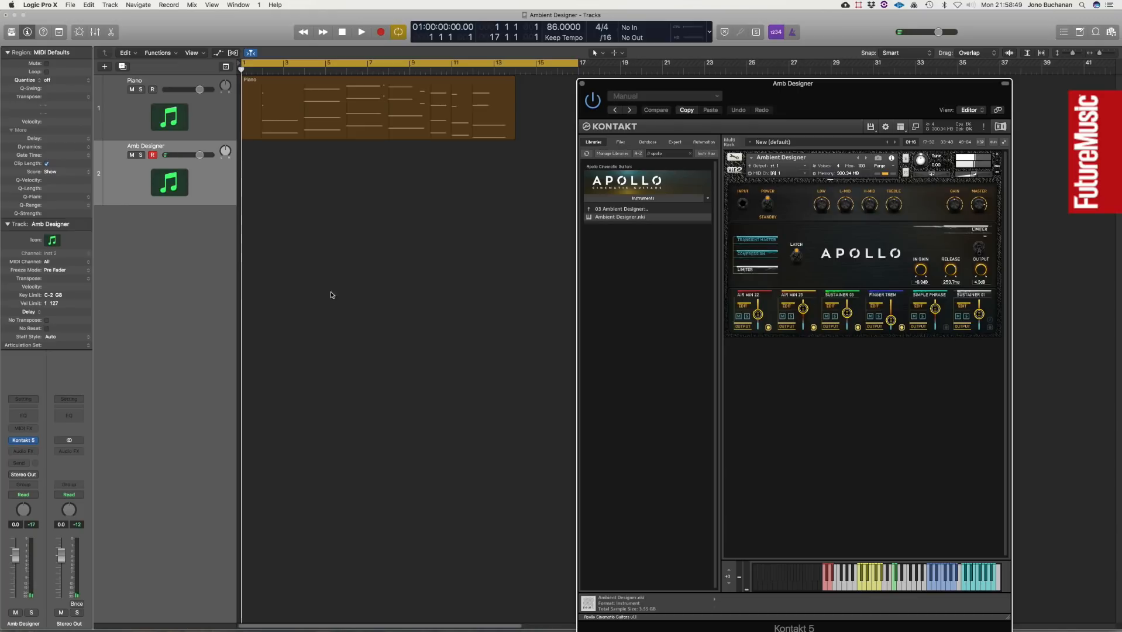
Replace the Finger Trem layer with Tape Noise, reduce its level to the minimum, and set the Amb Designer track fader to about -4.6 dB.
left_click_drag(18, 562, 14, 584)
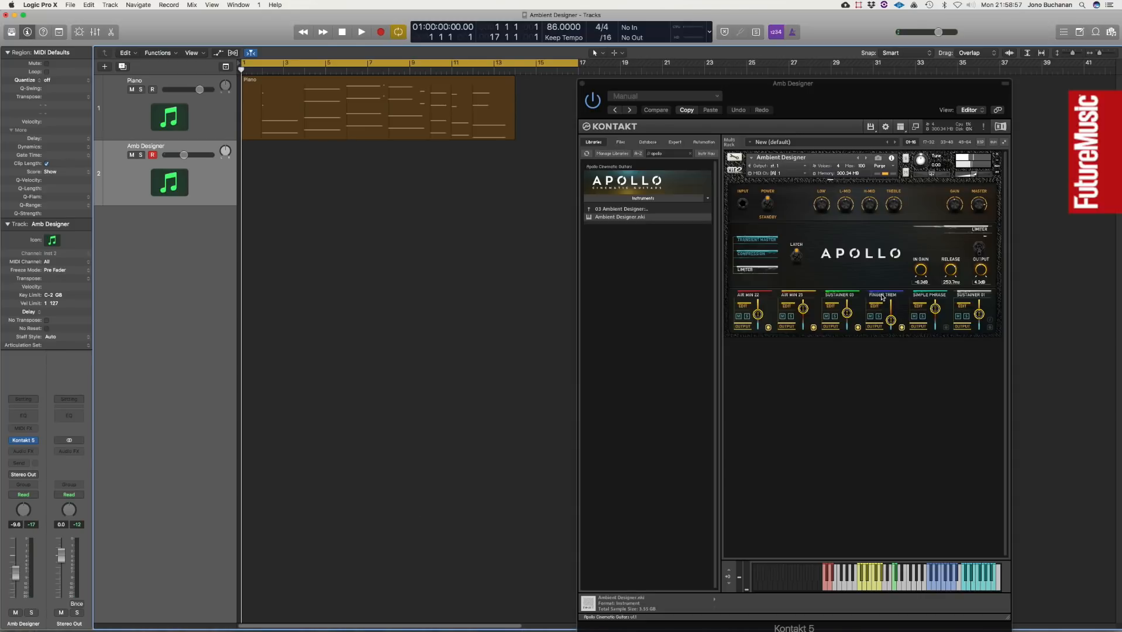
left_click(883, 296)
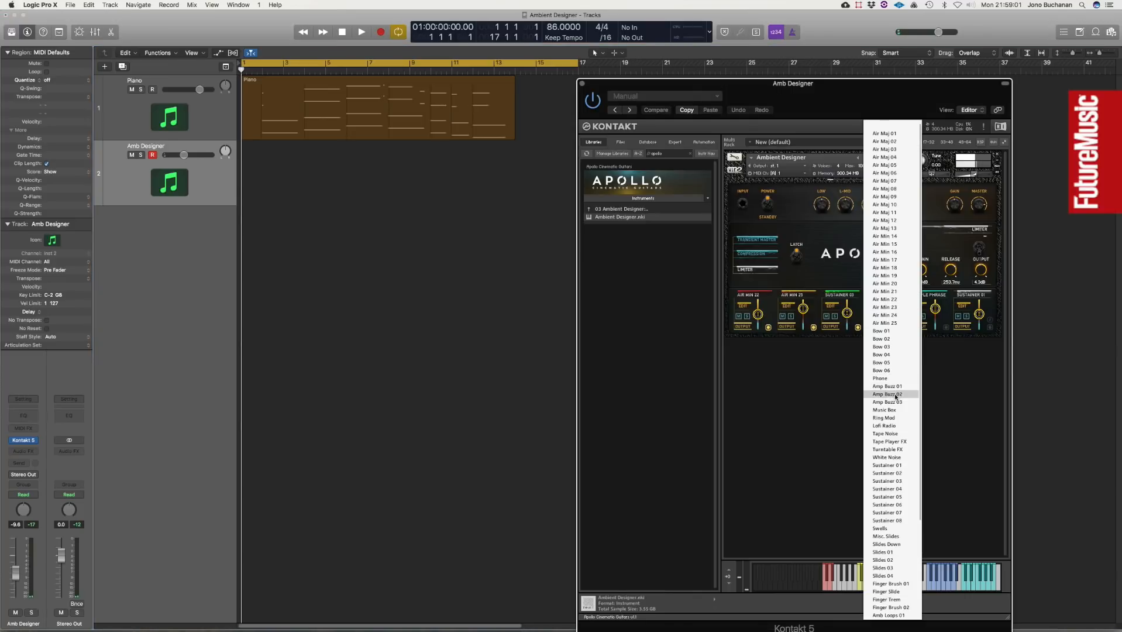
left_click(886, 434)
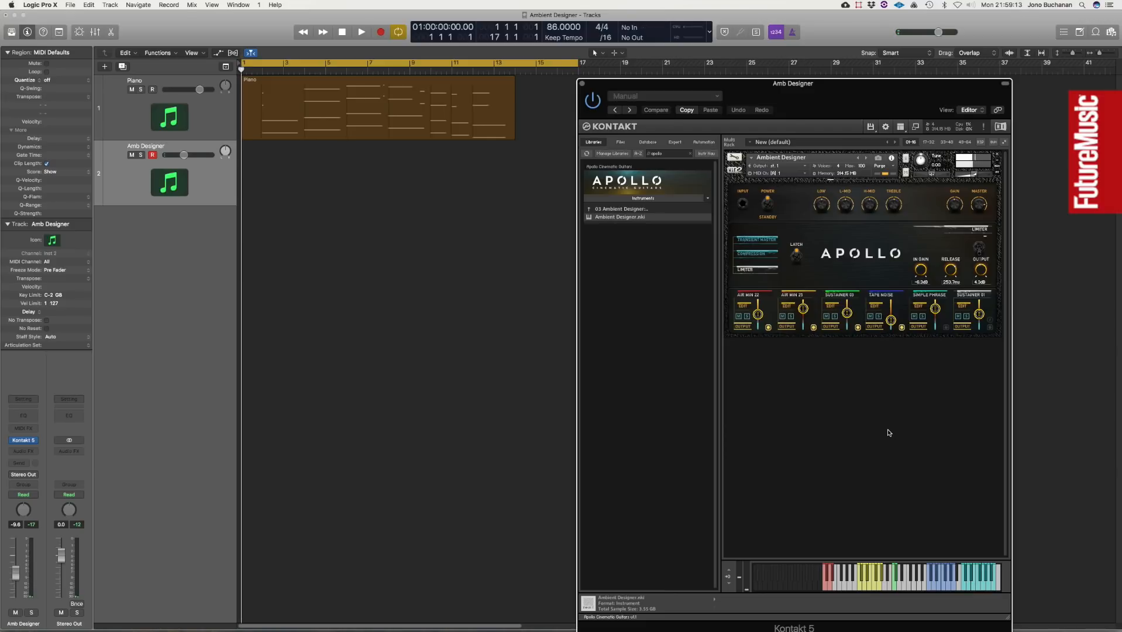
left_click_drag(892, 321, 891, 325)
left_click_drag(19, 572, 22, 559)
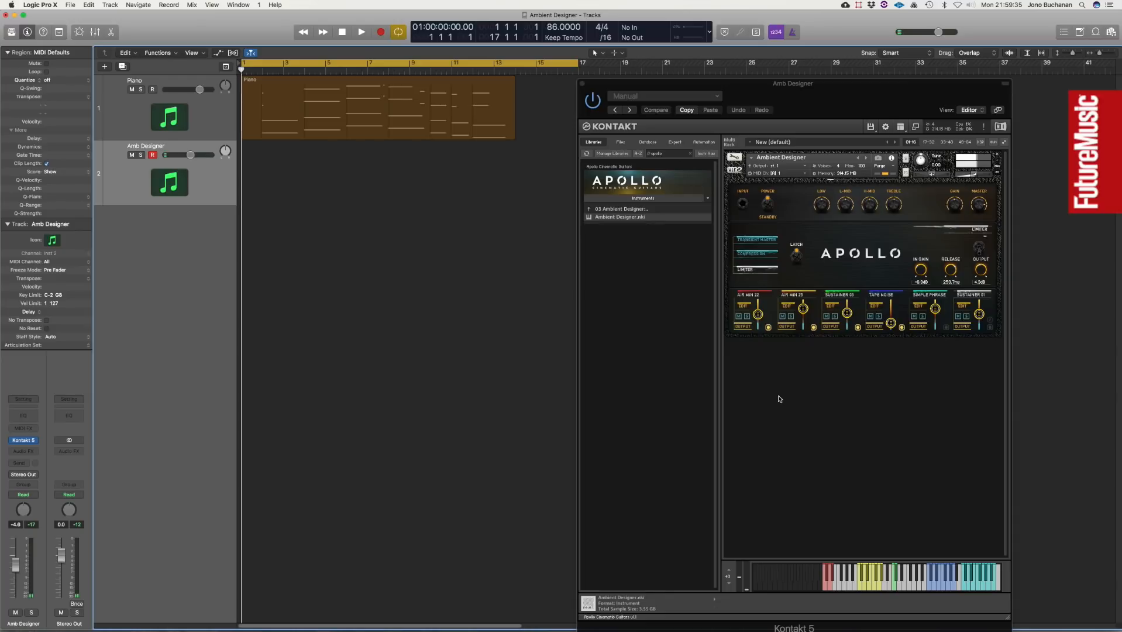
left_click(893, 329)
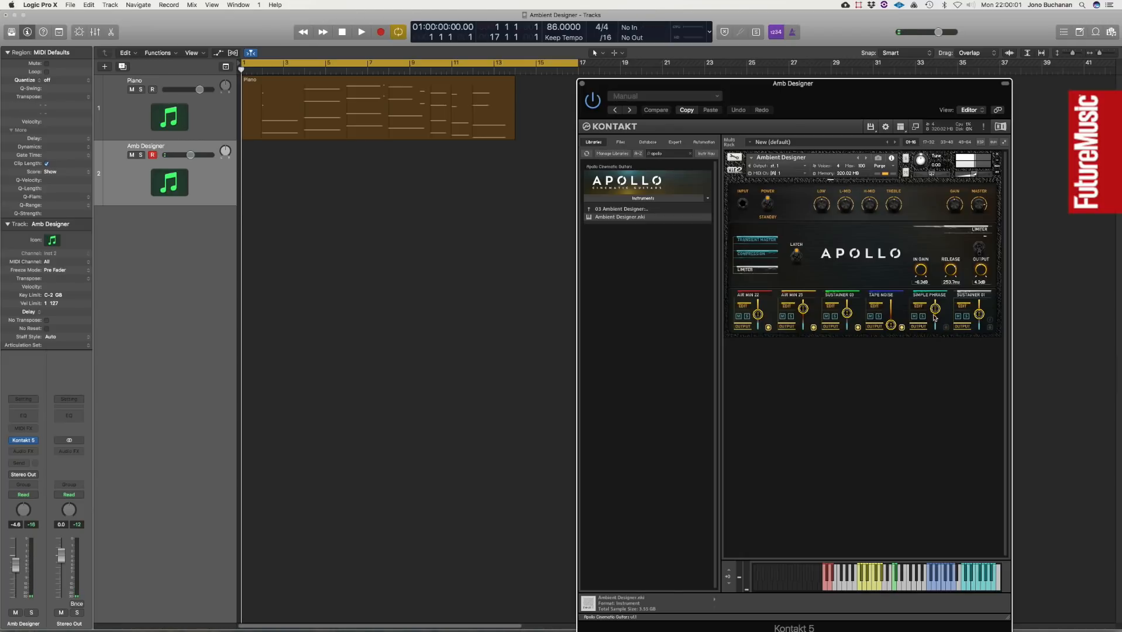
Replace the Simple Phrase layer with Bow 05 and lower that layer's level slightly.
left_click(932, 295)
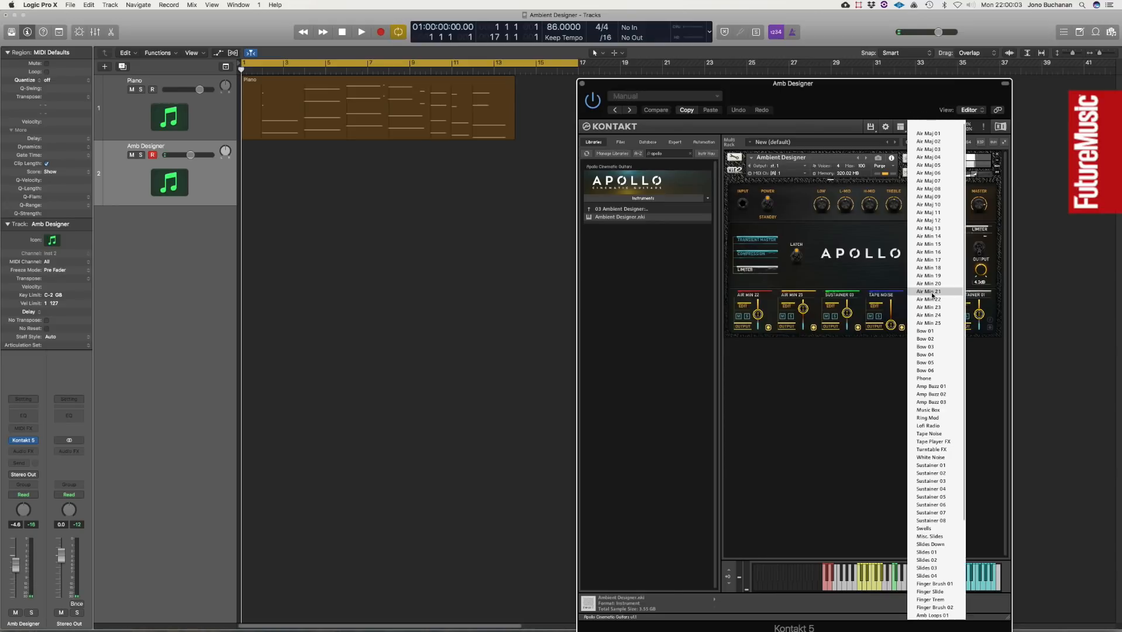
left_click(935, 363)
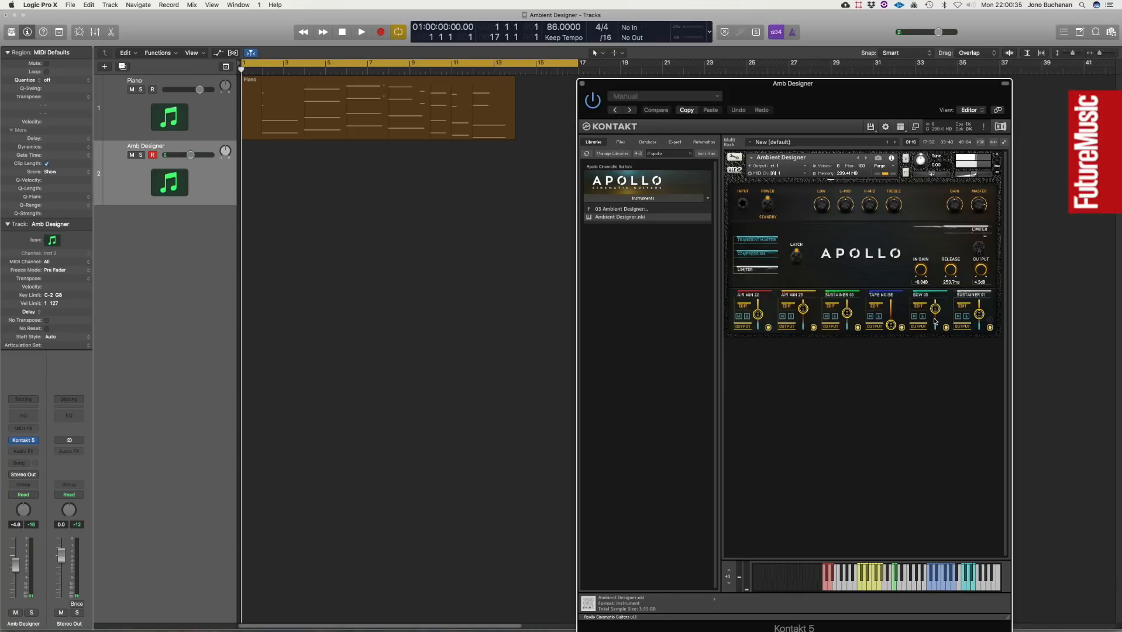
left_click_drag(936, 315, 936, 321)
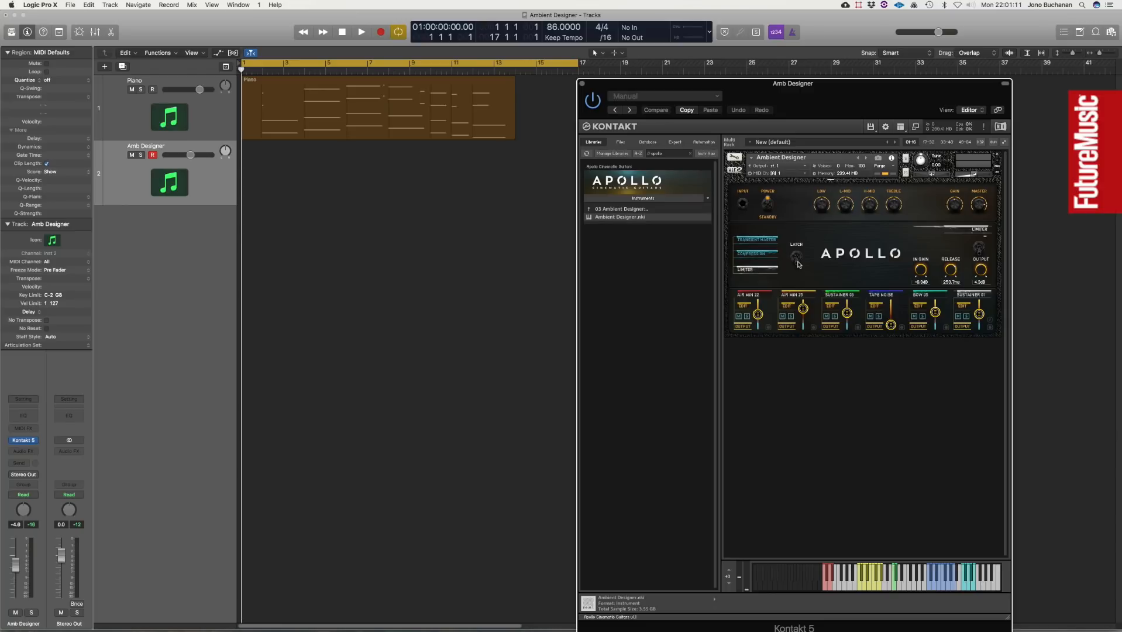
Turn off cycle mode and record a sustained note on the Amb Designer track for about 14 bars, returning to the start.
key("c")
key("r")
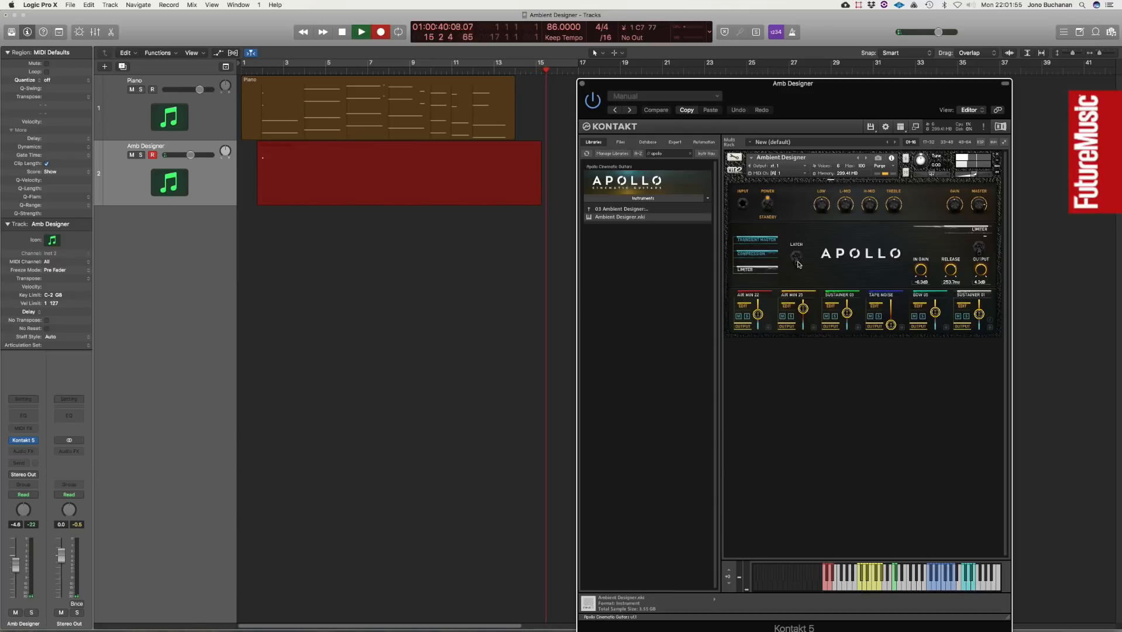
key("space")
key("Return")
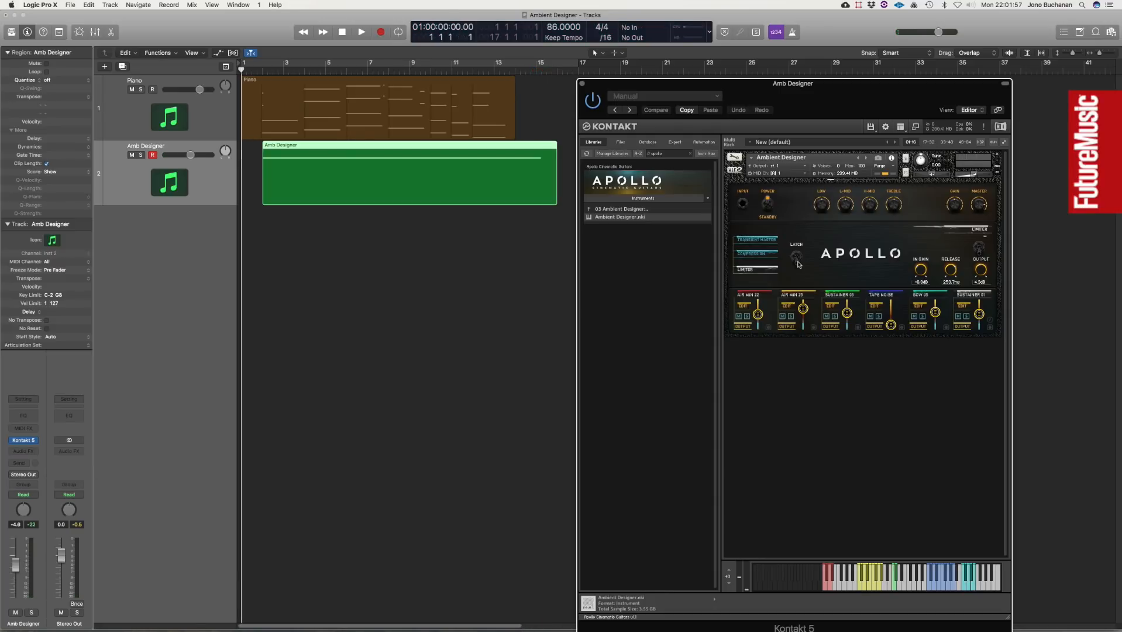
Quantize the recorded Amb Designer region to 1/4 Note and move it one bar earlier to start at bar 1.
left_click(59, 80)
left_click(216, 171)
left_click_drag(296, 174, 275, 173)
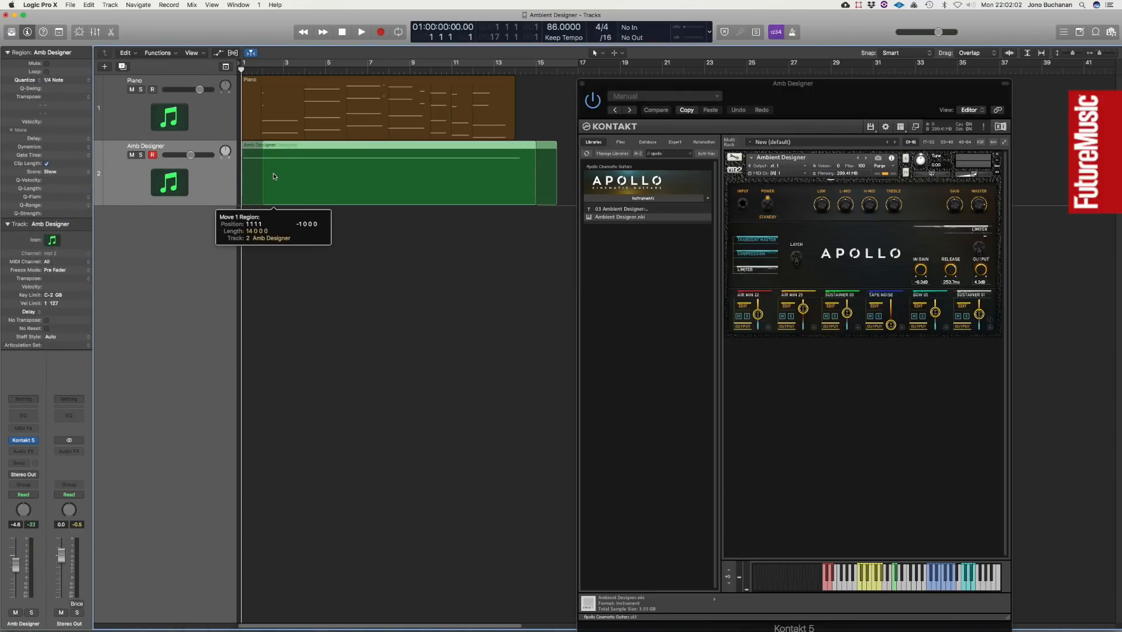
Send the Amb Designer track to the Bus 1 Shimmer reverb and lower the track's fader to about -9.2 dB.
left_click(21, 463)
mouse_move(33, 517)
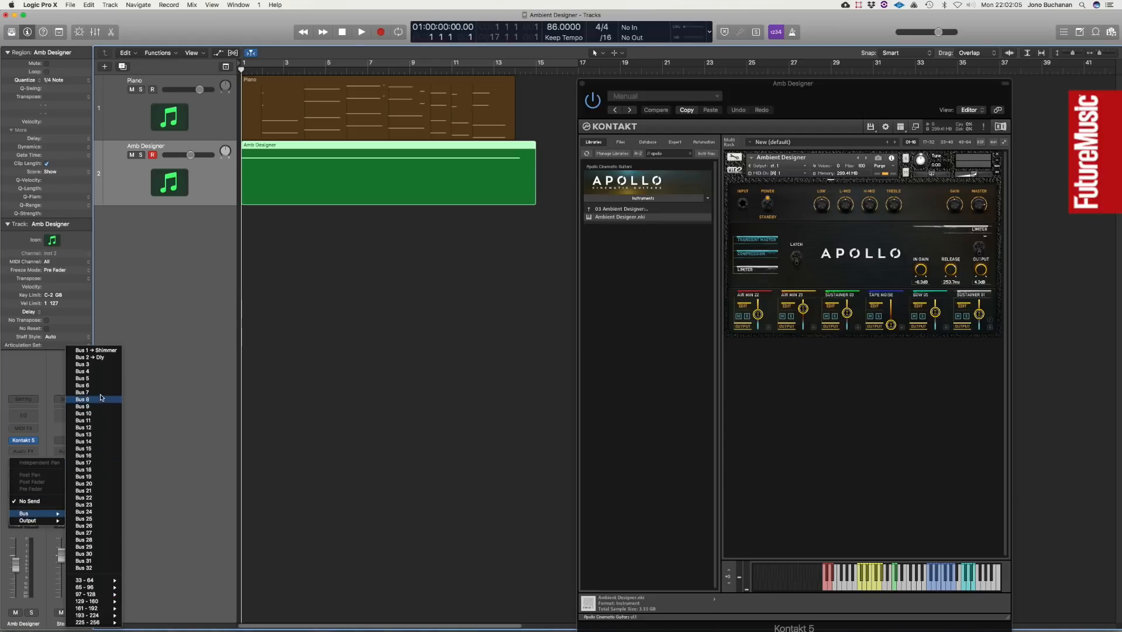
left_click(95, 351)
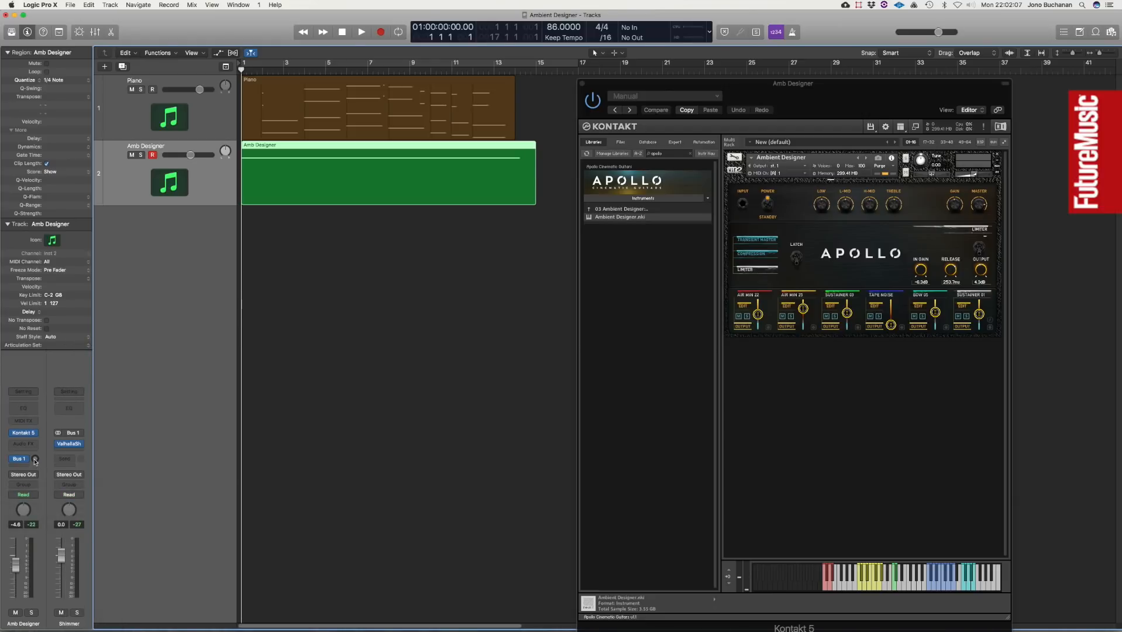
left_click_drag(16, 566, 15, 572)
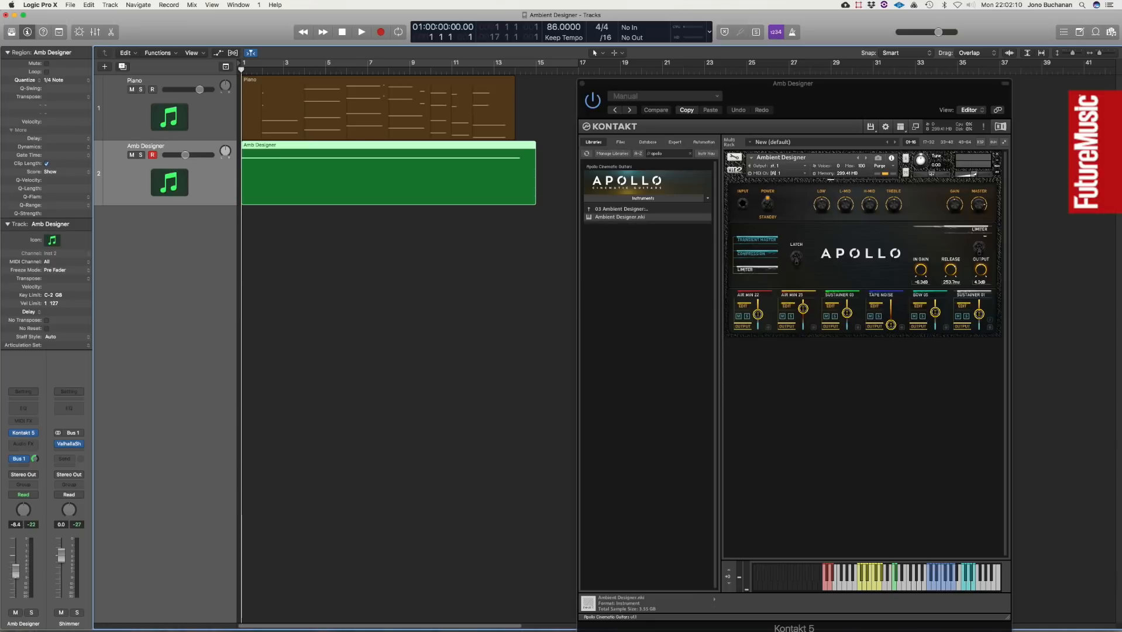
Insert the FabFilter Pro-Q 2 equalizer on the Amb Designer track and place its window over the arrangement.
left_click(32, 444)
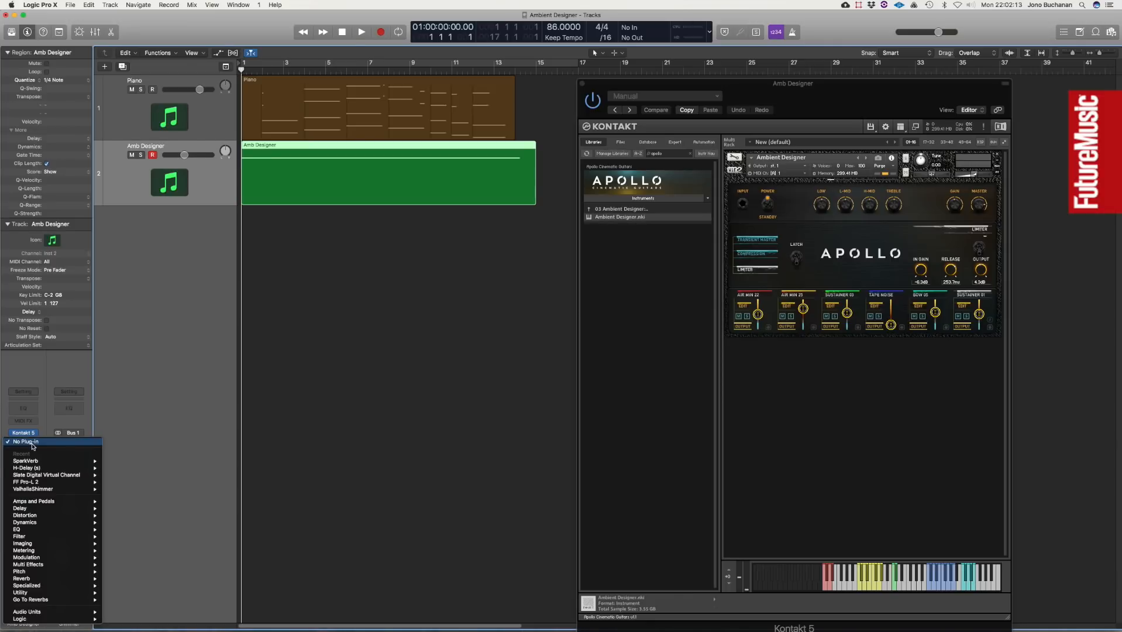
mouse_move(40, 612)
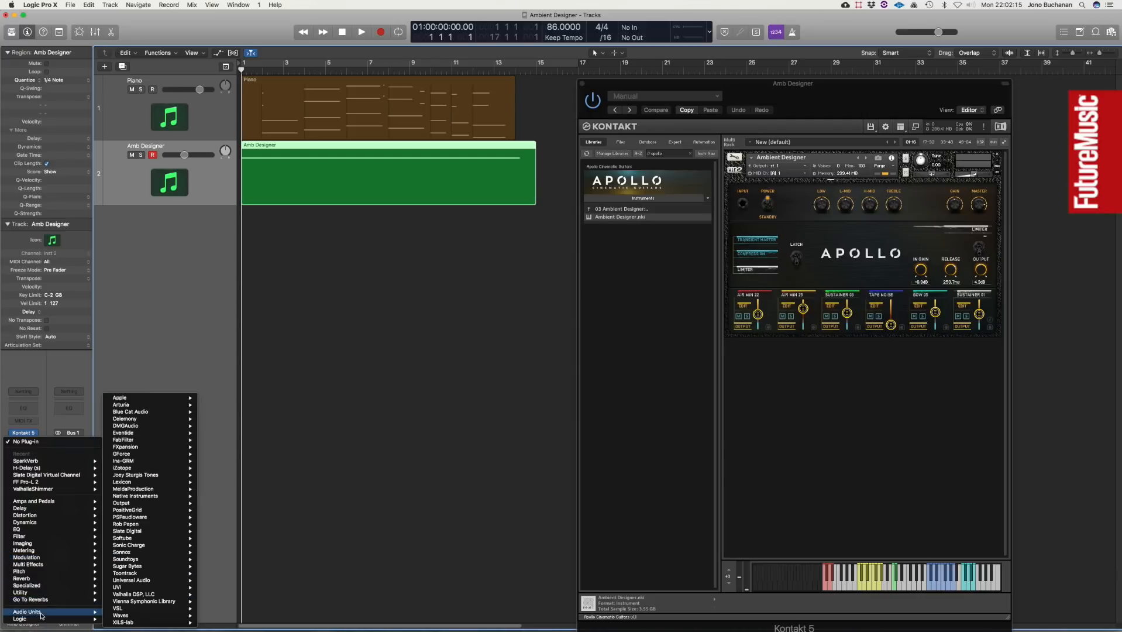
mouse_move(140, 441)
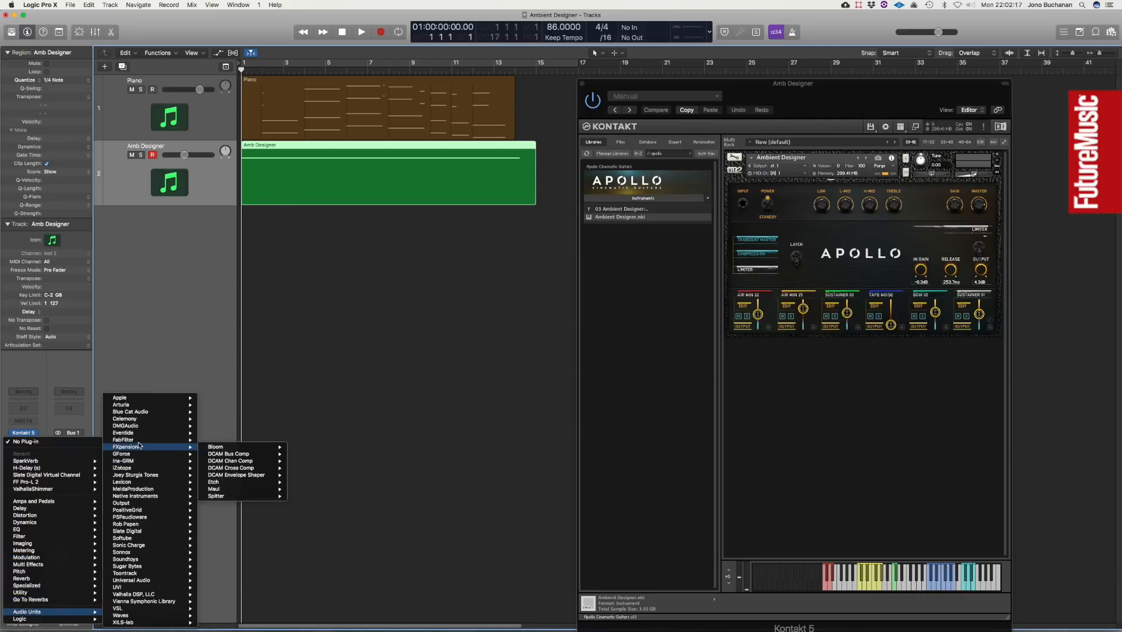
mouse_move(219, 503)
left_click(293, 502)
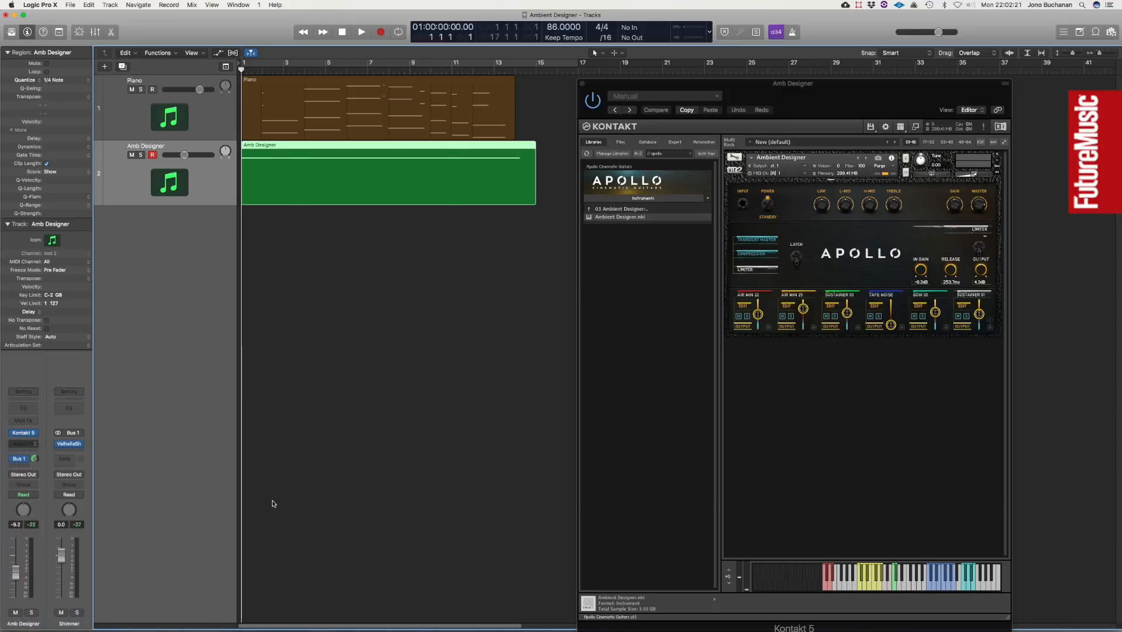
left_click_drag(95, 25, 210, 142)
Add an EQ band as a High Shelf and cut the upper frequencies by about 7 dB.
left_click(444, 280)
left_click_drag(444, 282, 427, 303)
left_click(346, 398)
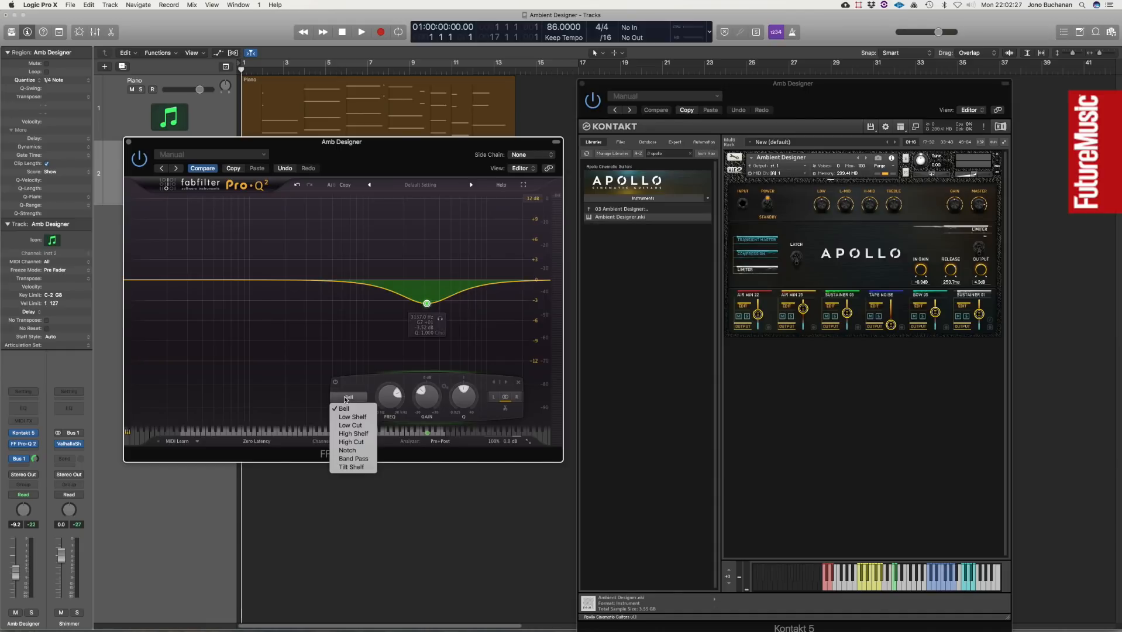
left_click(354, 434)
left_click_drag(426, 304, 394, 314)
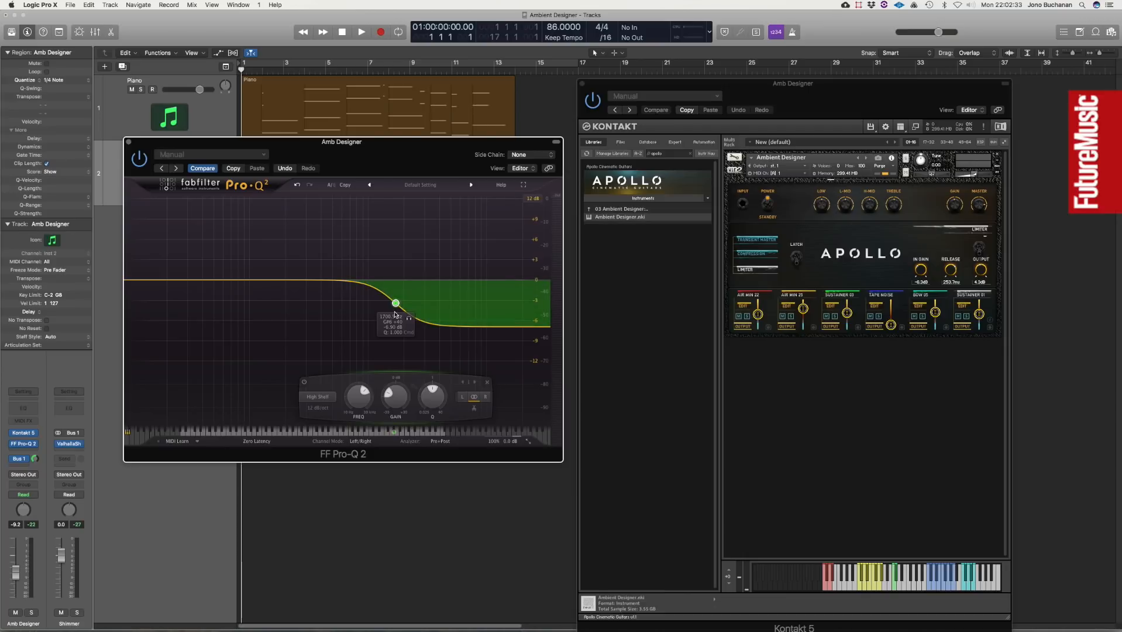
Audition the mix while deepening the high-shelf cut to about 8 dB, and reduce the Amb Designer track's fader to -12 dB.
key("space")
left_click_drag(395, 314, 401, 313)
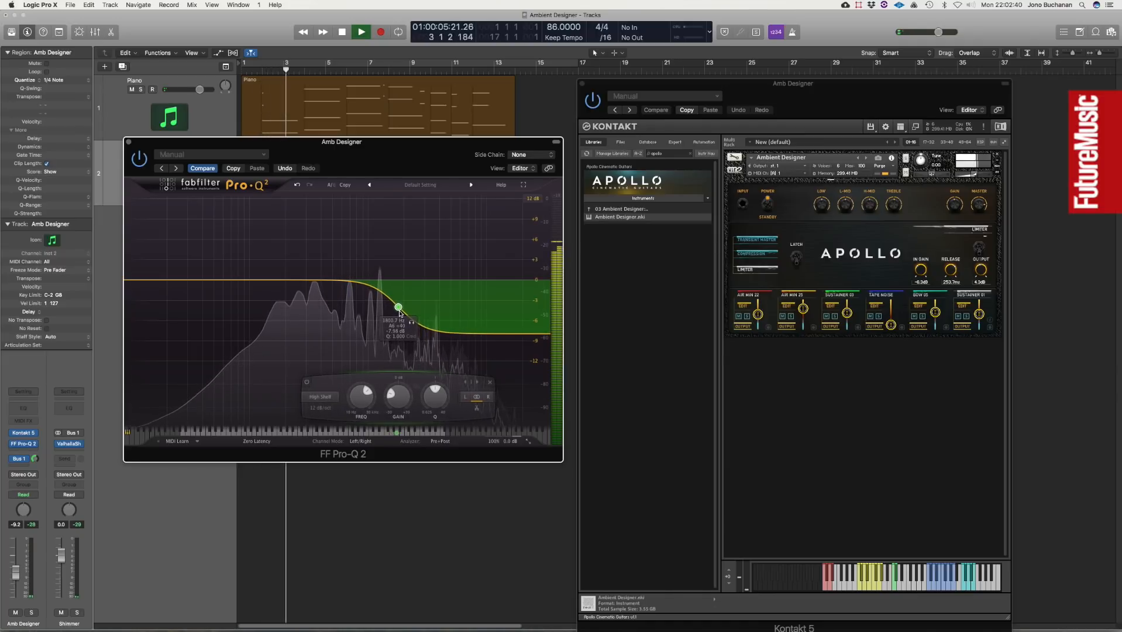
left_click(128, 141)
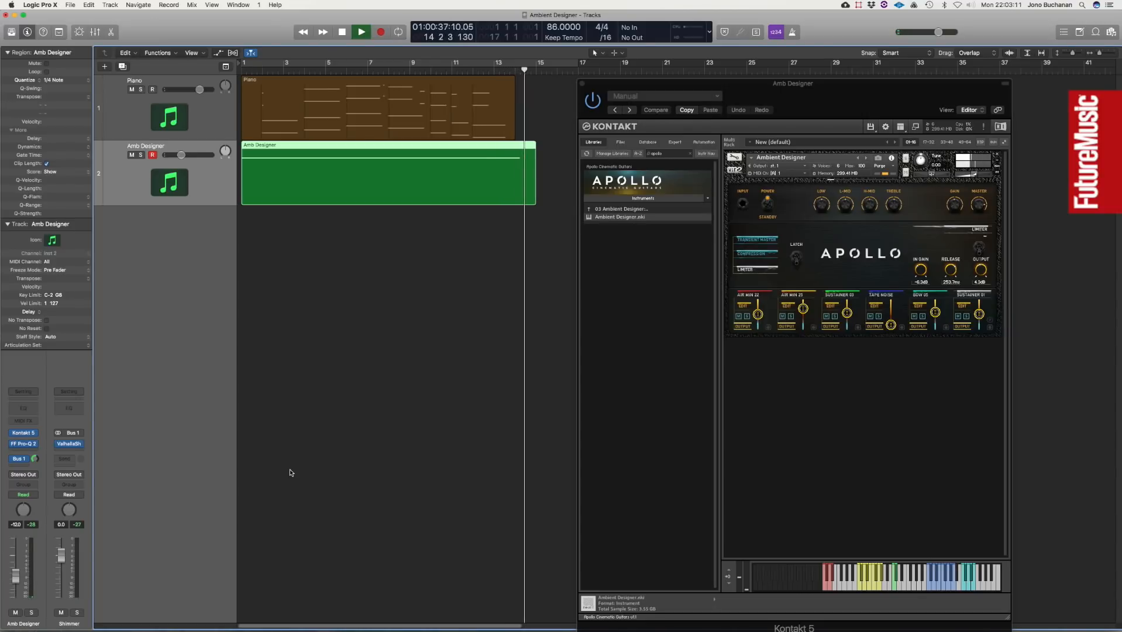
key("space")
key("Return")
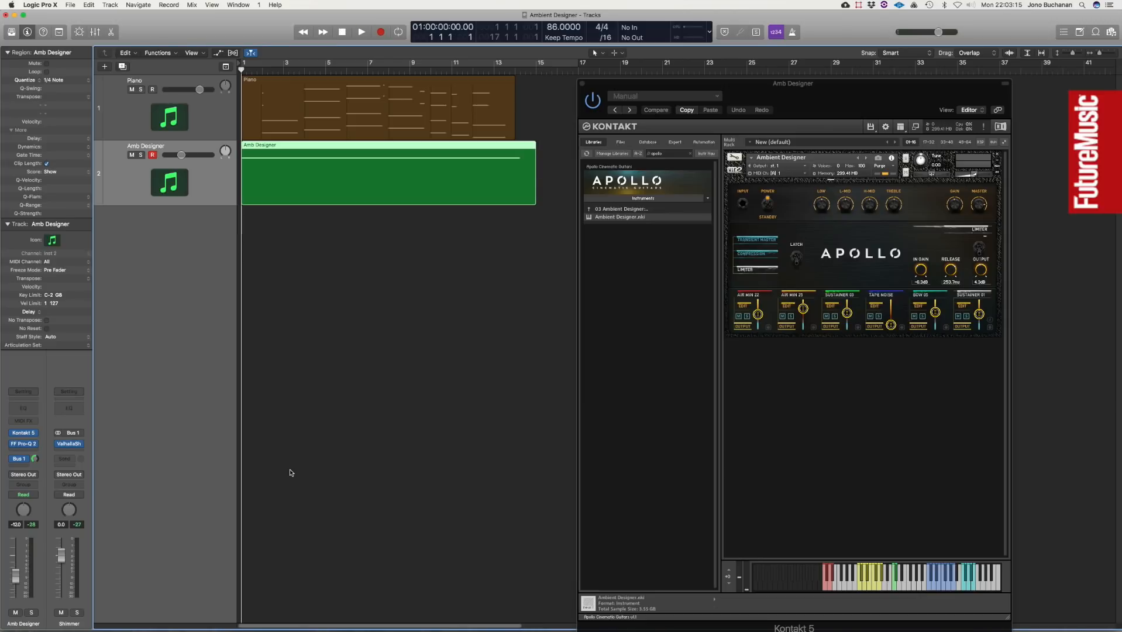